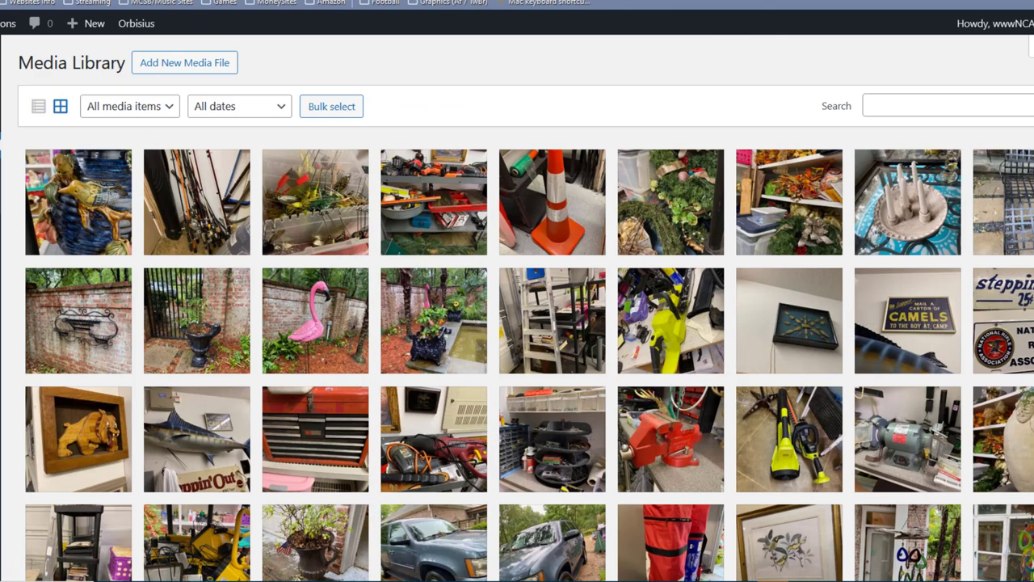
# Step: Filter the Media Library to Unattached items and confirm the 654-item count
pyautogui.scroll(-9, 517, 307)
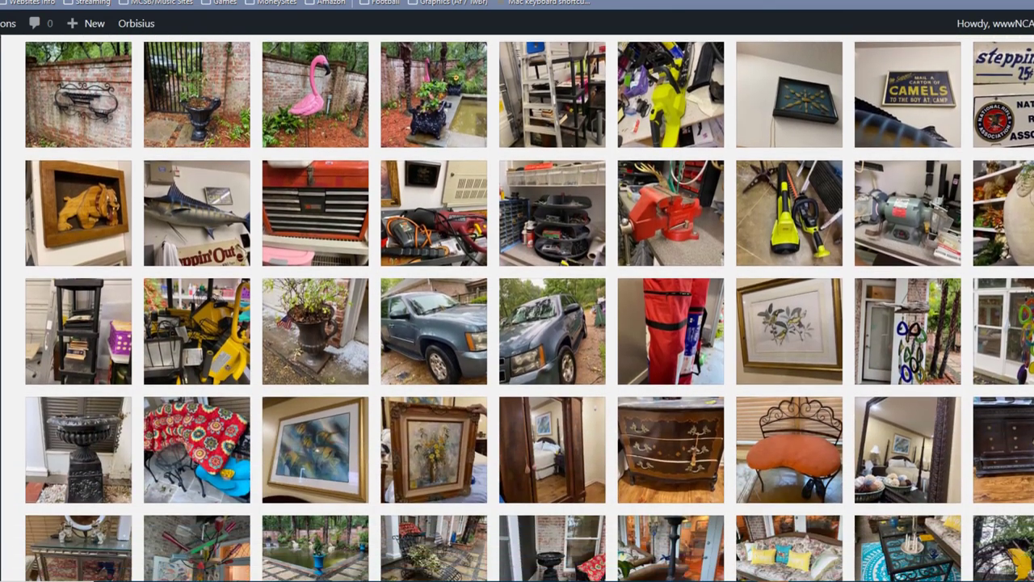
pyautogui.scroll(-1, 517, 307)
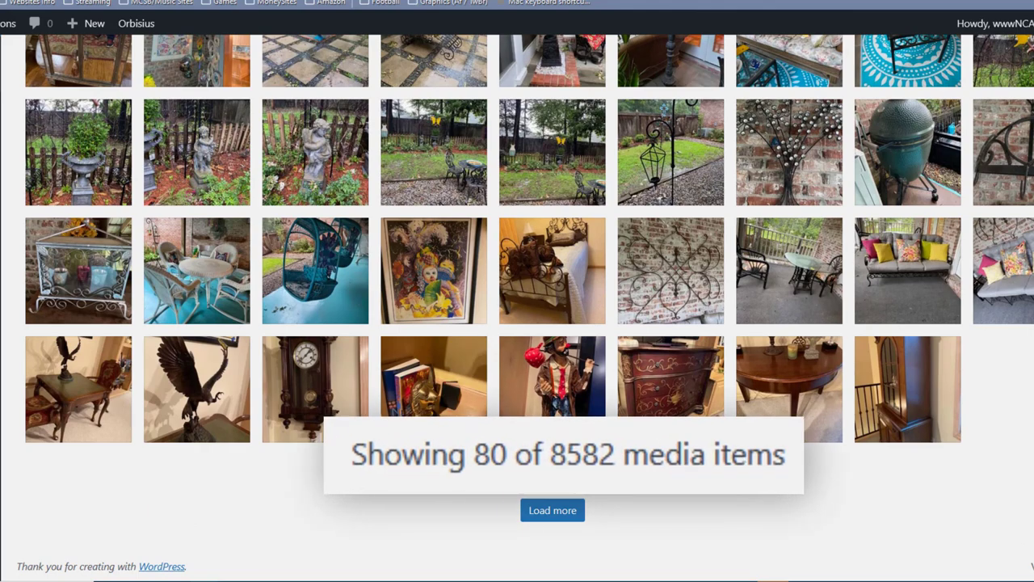
pyautogui.scroll(10, 517, 307)
pyautogui.scroll(1, 517, 323)
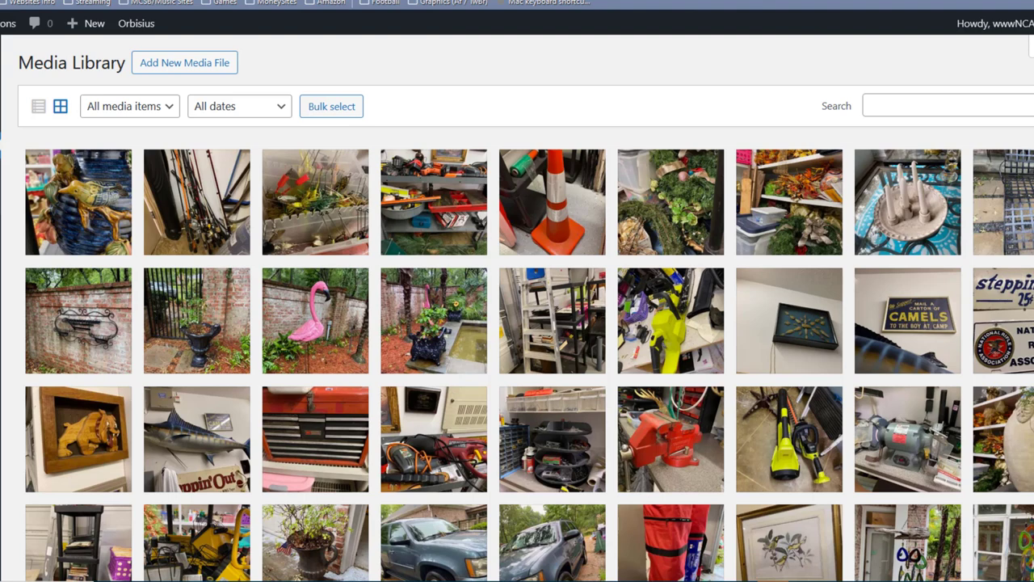
pyautogui.click(171, 118)
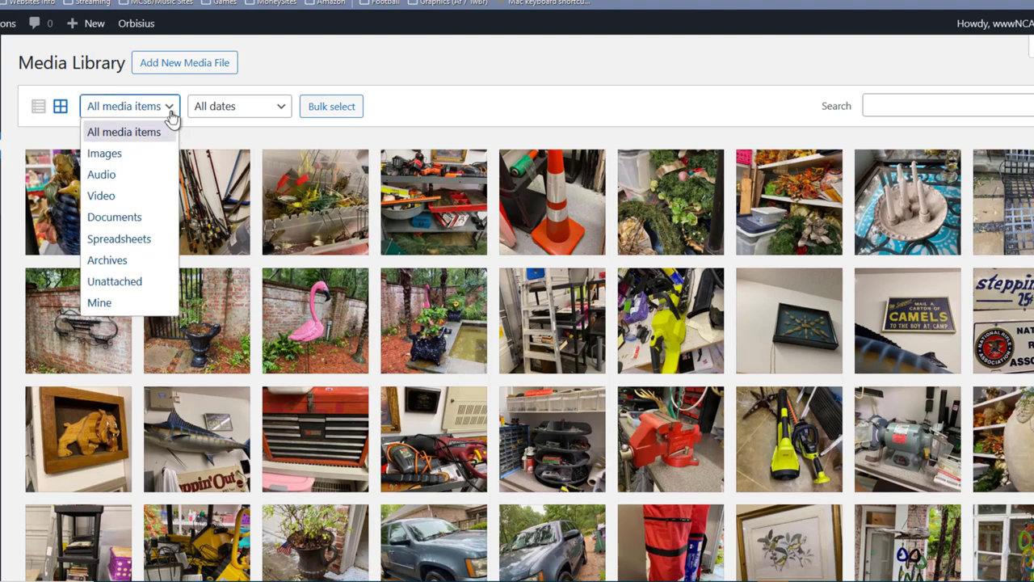
pyautogui.click(116, 289)
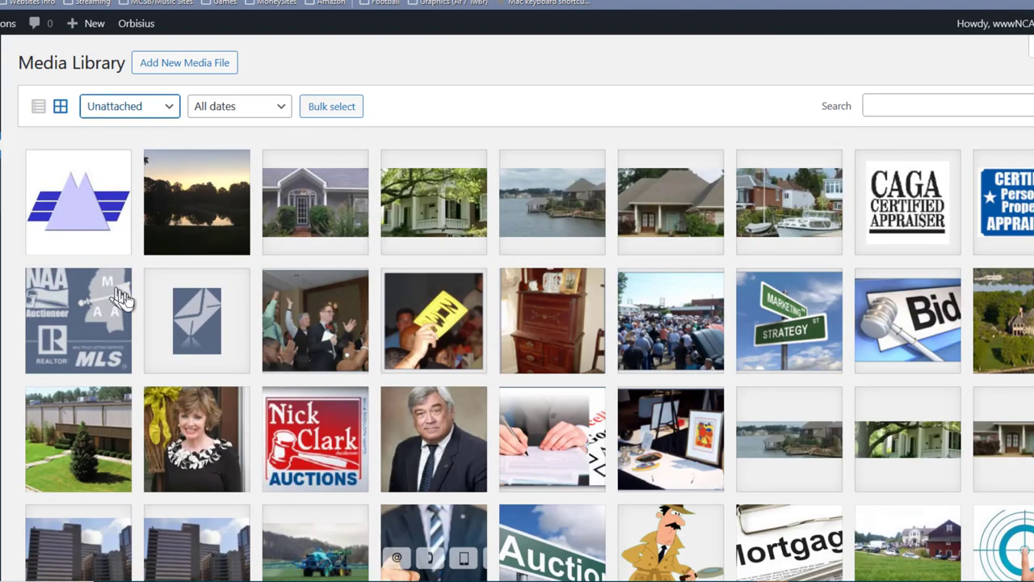
pyautogui.scroll(-2, 826, 260)
pyautogui.scroll(-7, 825, 260)
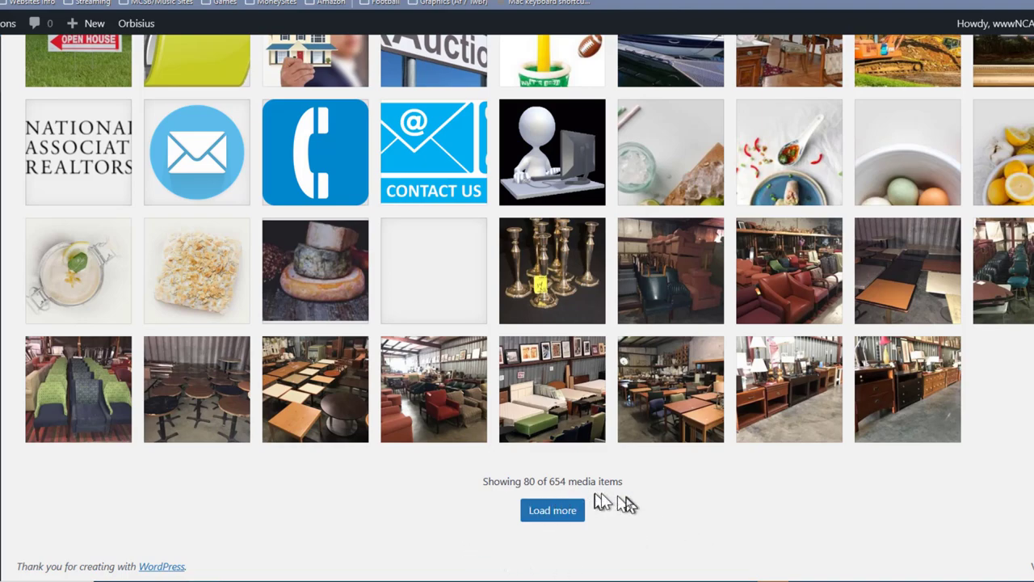
pyautogui.scroll(10, 1030, 517)
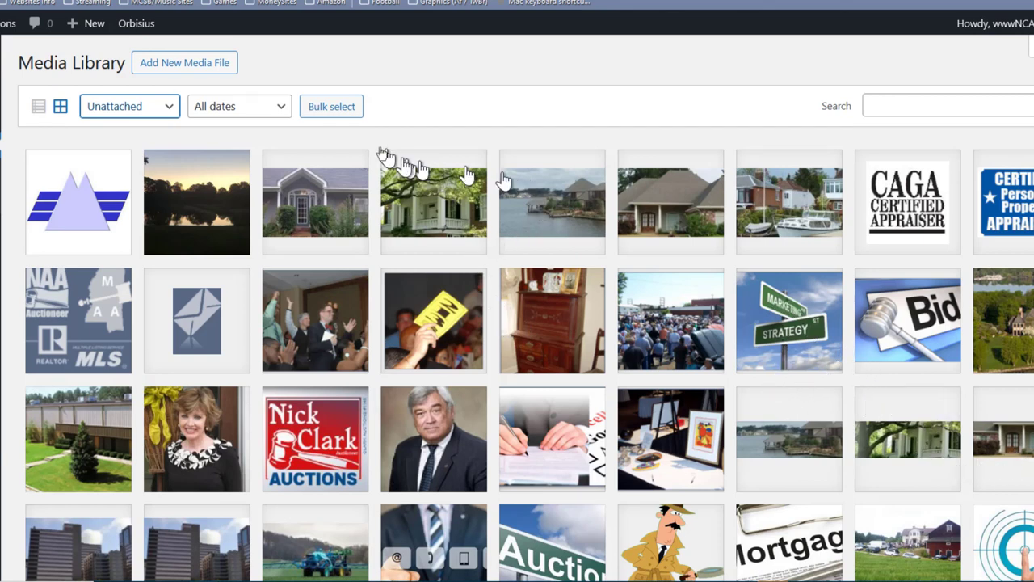
# Step: In bulk-select mode, select all 80 loaded unattached items from first to last thumbnail
pyautogui.click(333, 110)
pyautogui.hotkey('ctrl', 'a')
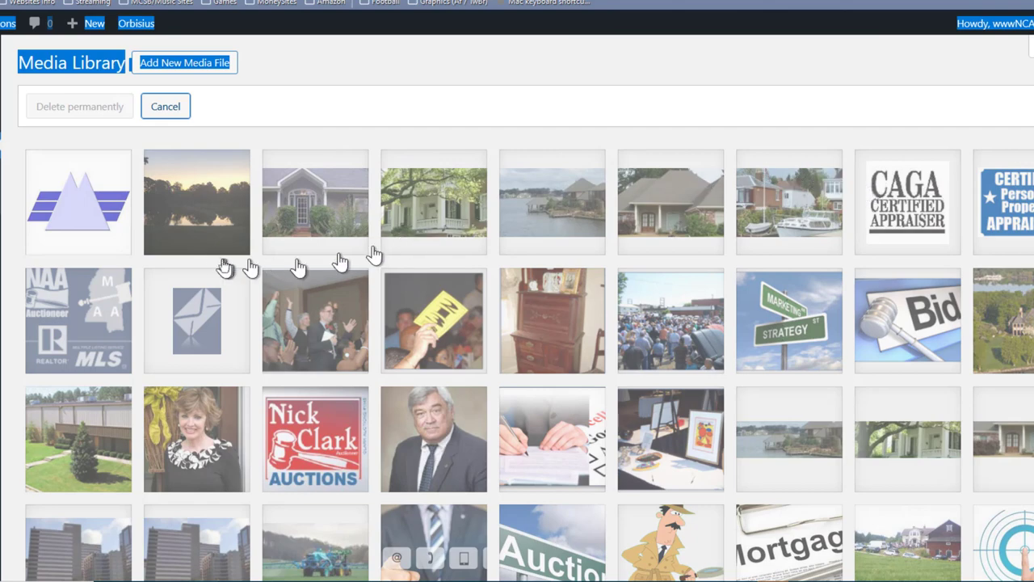
pyautogui.click(73, 208)
pyautogui.scroll(-10, 473, 197)
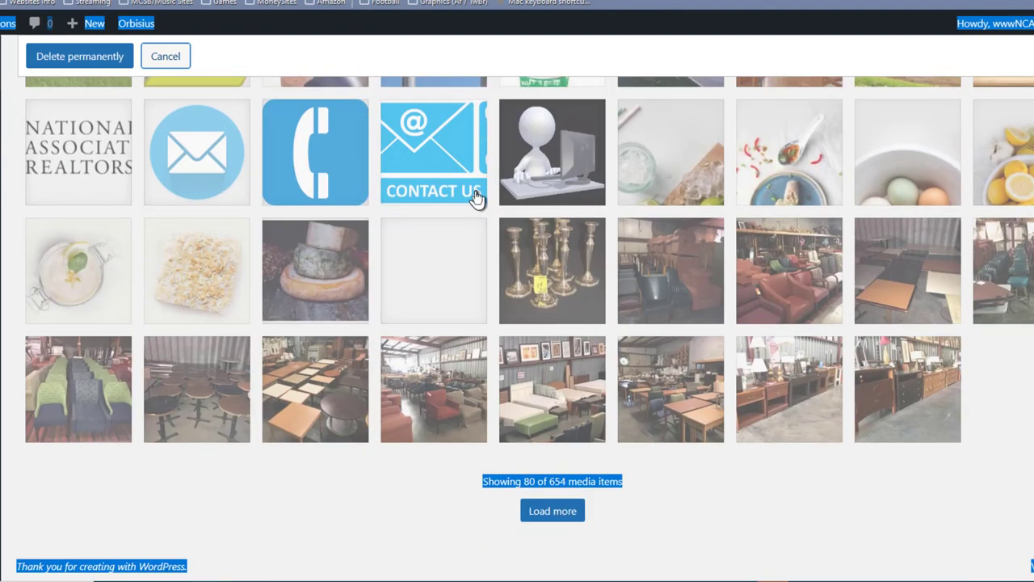
pyautogui.keyDown('shift'); pyautogui.click(903, 402); pyautogui.keyUp('shift')
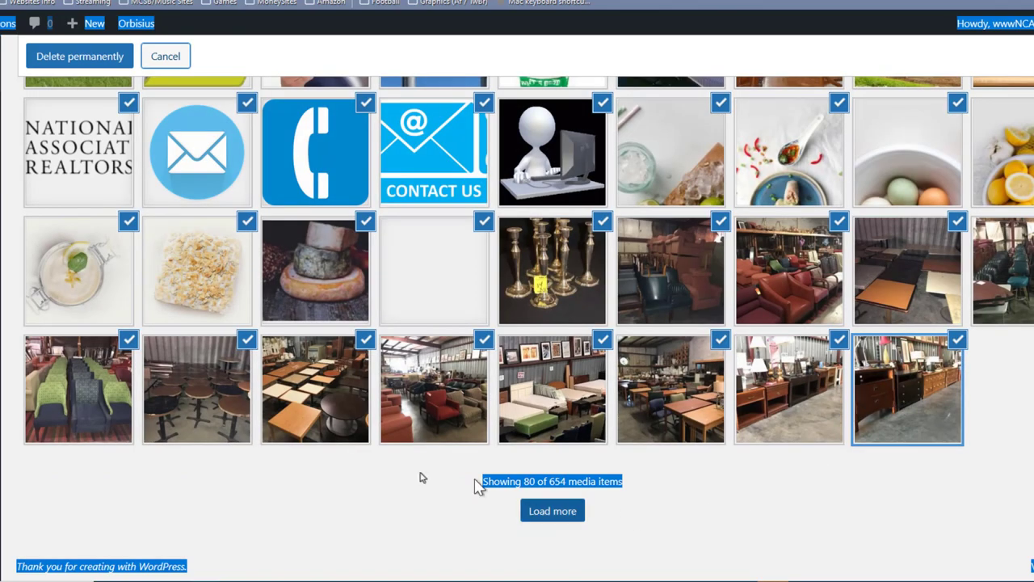
pyautogui.scroll(15, 343, 505)
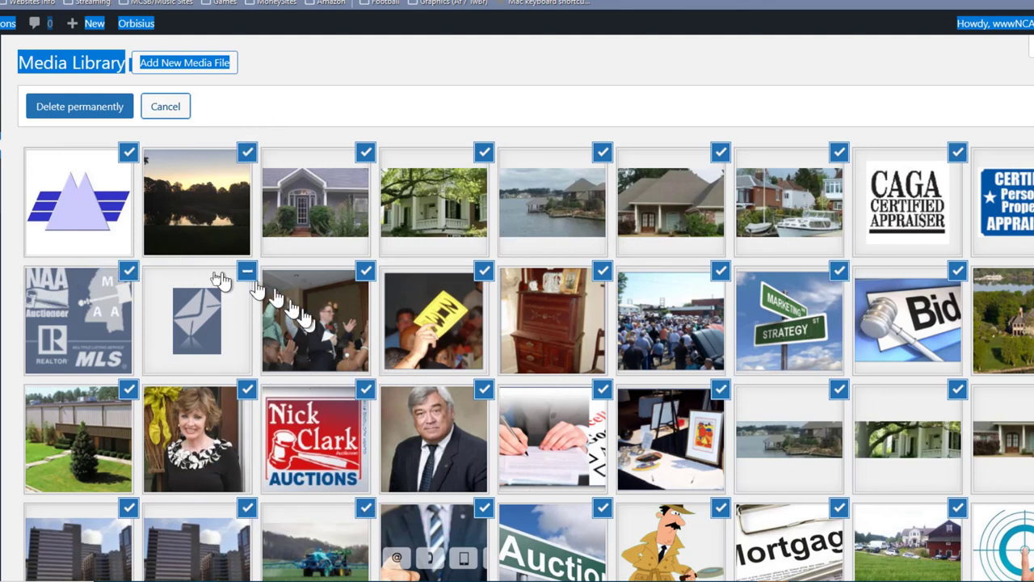
# Step: Uncheck the blue triangle logo, the red auctions logo and the man's portrait
pyautogui.click(89, 208)
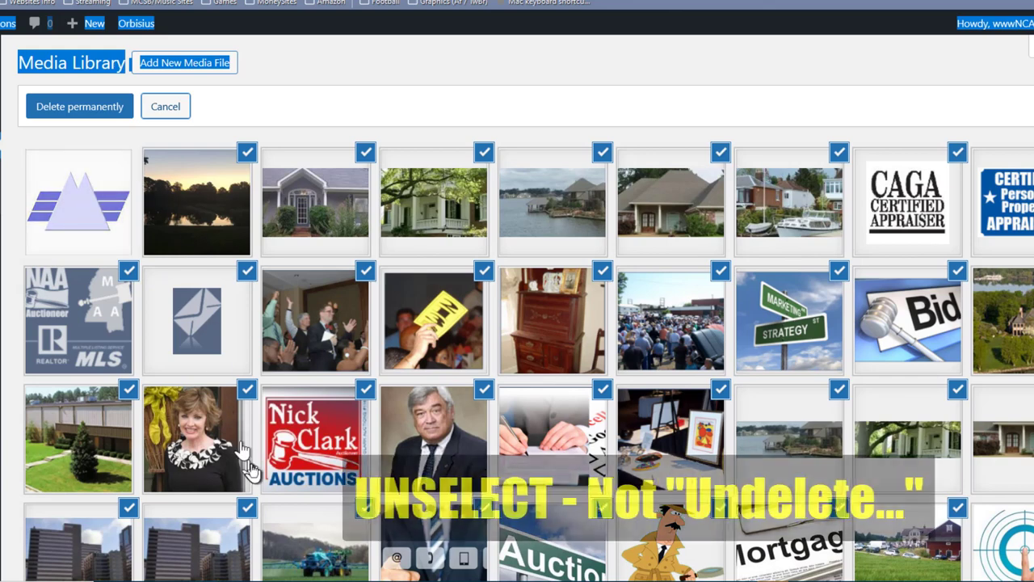
pyautogui.click(331, 446)
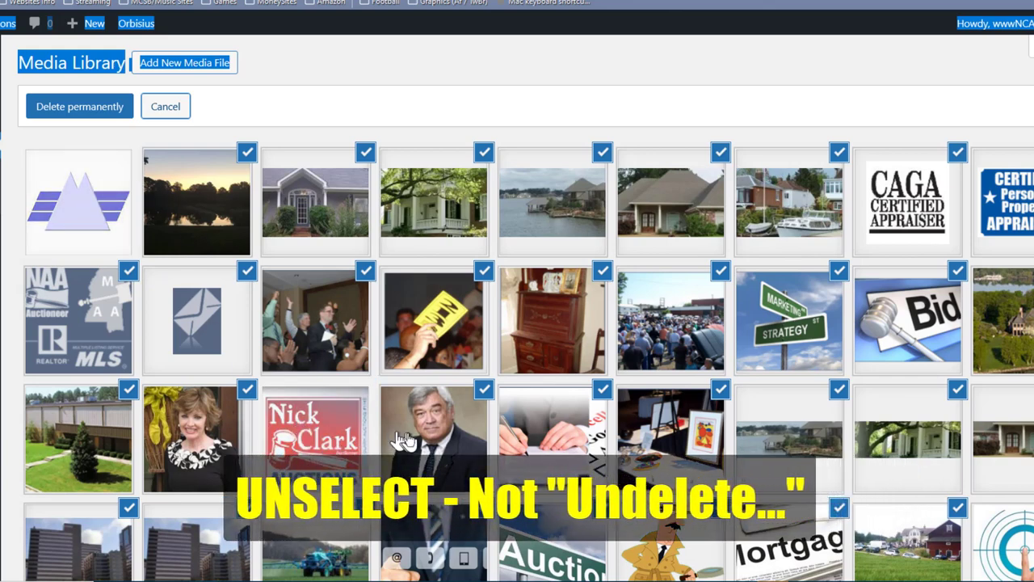
pyautogui.click(425, 437)
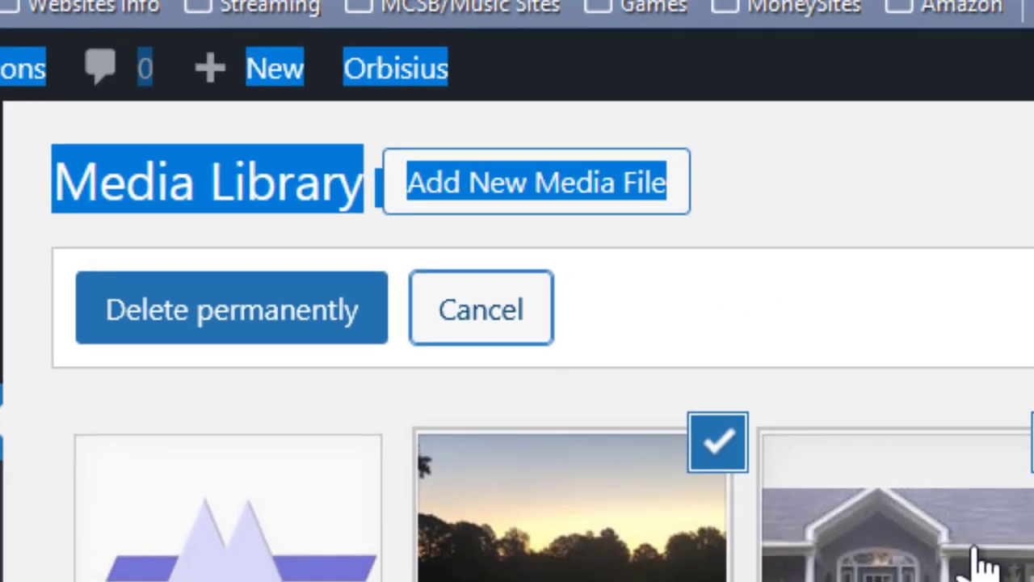
# Step: Check the house photo again so it stays marked for deletion
pyautogui.click(979, 557)
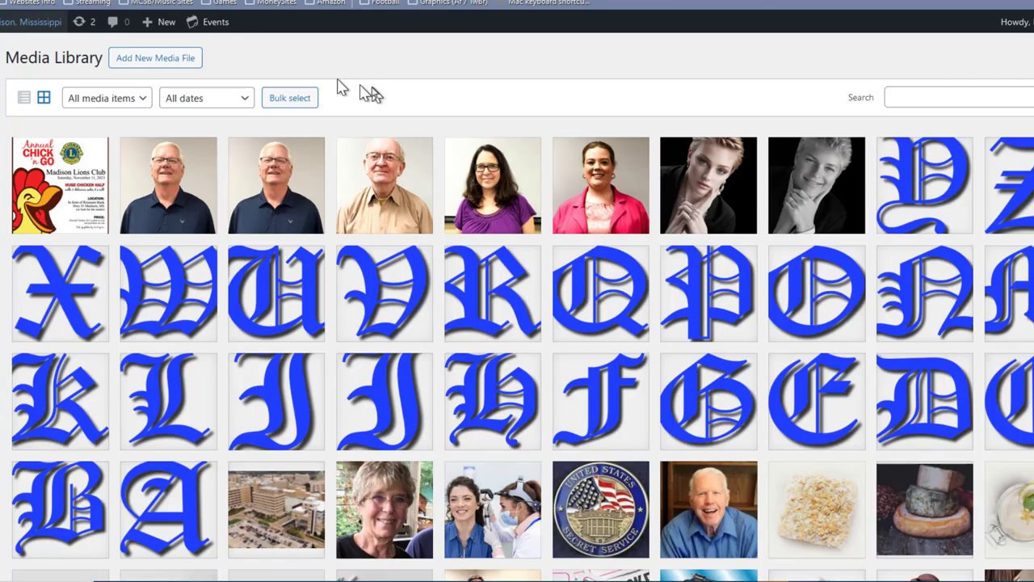
pyautogui.scroll(-7, 438, 237)
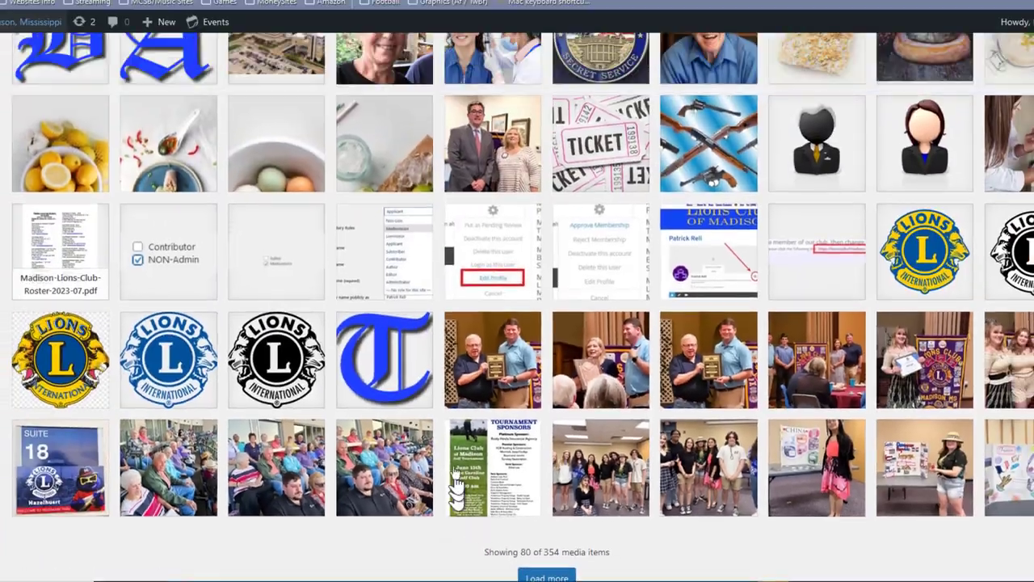
pyautogui.scroll(6, 456, 484)
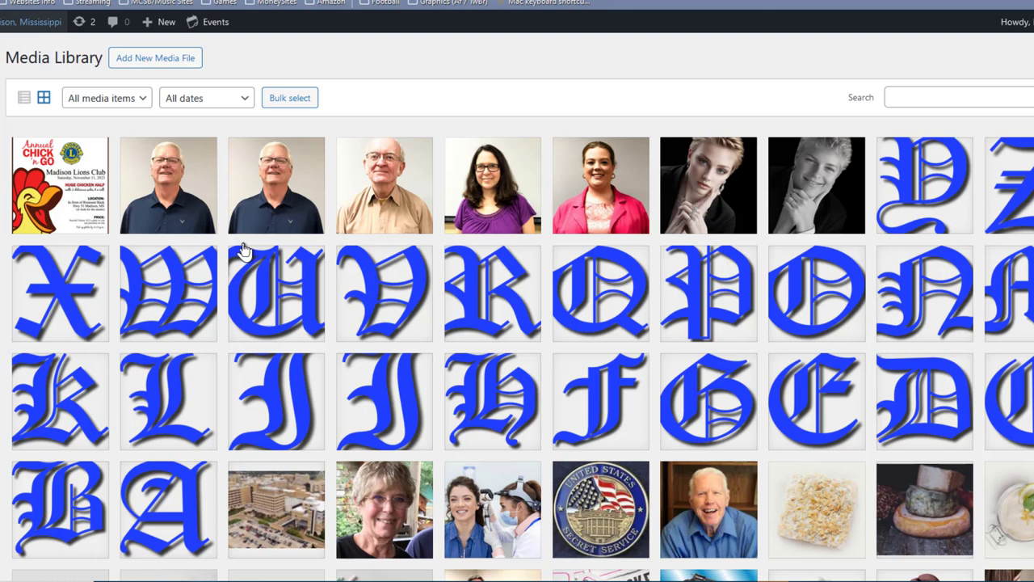
# Step: Filter the second site's Media Library to Unattached and confirm the 241-item count
pyautogui.click(146, 100)
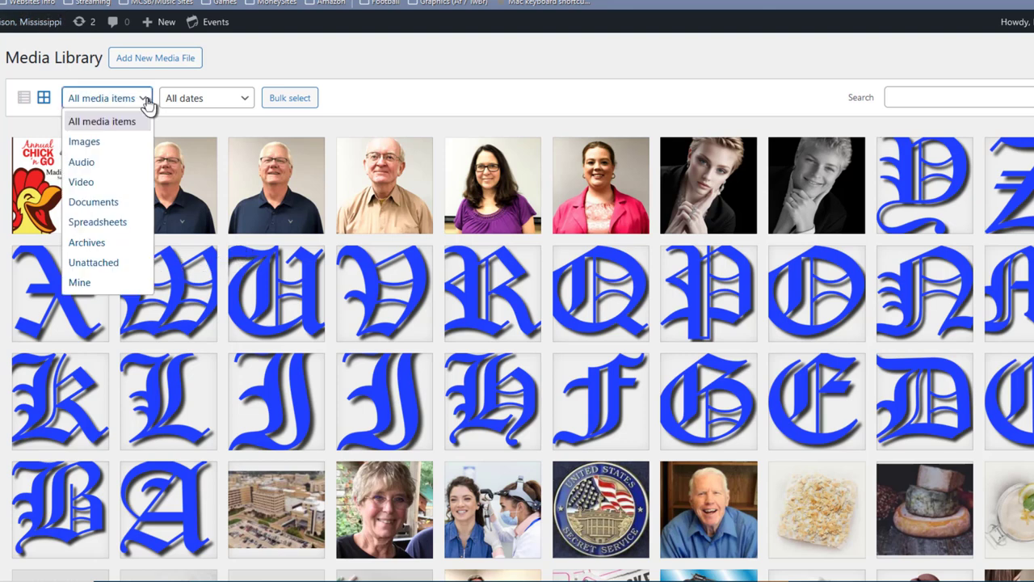
pyautogui.click(93, 262)
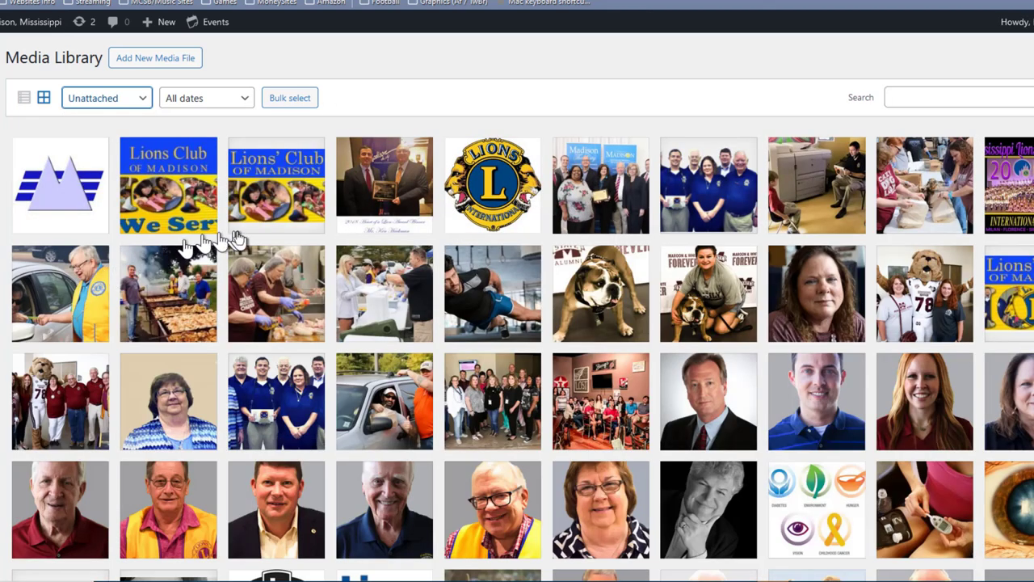
pyautogui.scroll(-6, 541, 273)
pyautogui.scroll(-1, 556, 274)
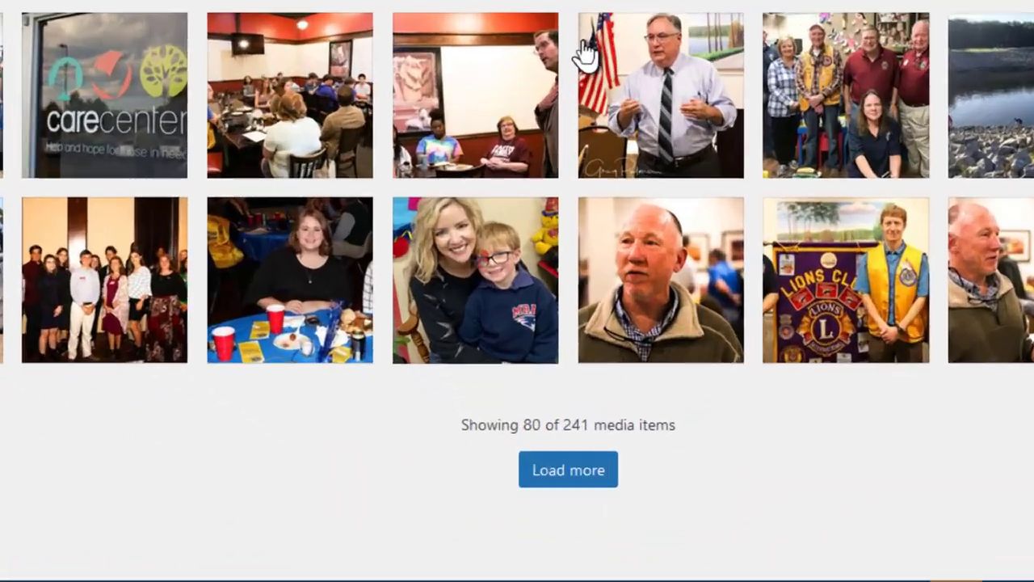
pyautogui.scroll(10, 536, 272)
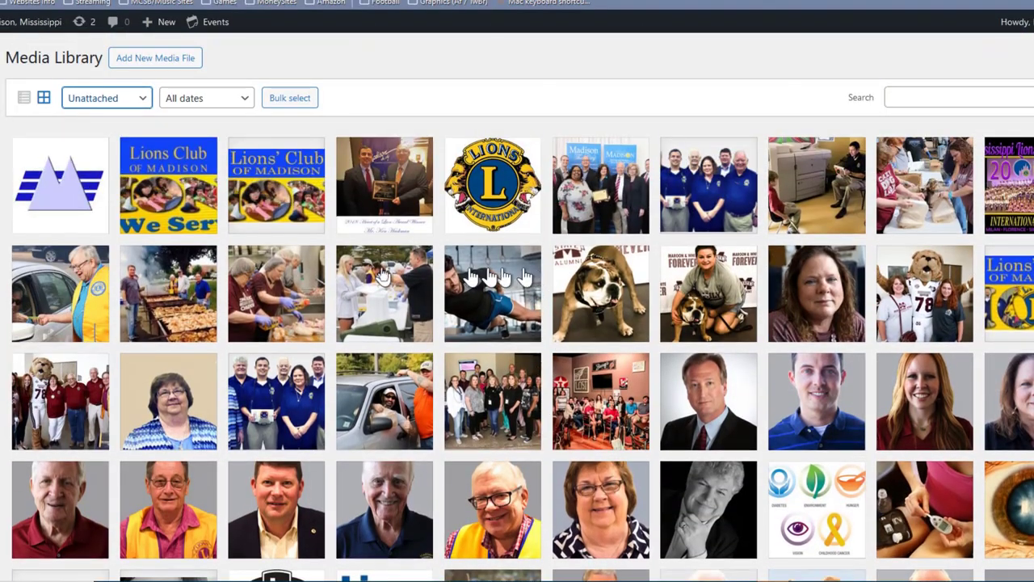
# Step: In bulk-select mode, select the second site's 80 loaded unattached items, first through last
pyautogui.click(292, 101)
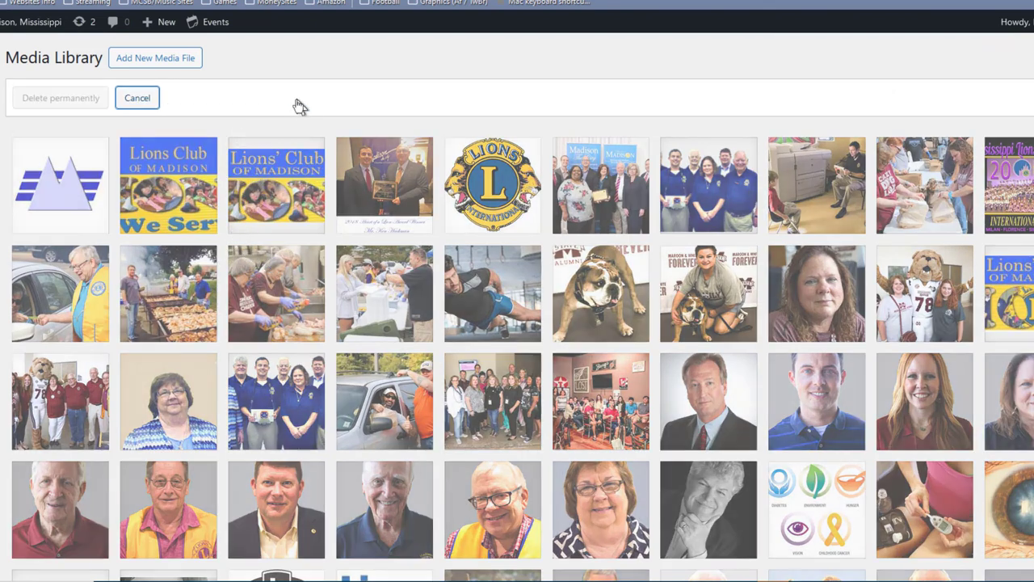
pyautogui.click(76, 182)
pyautogui.scroll(-5, 323, 242)
pyautogui.scroll(-2, 337, 271)
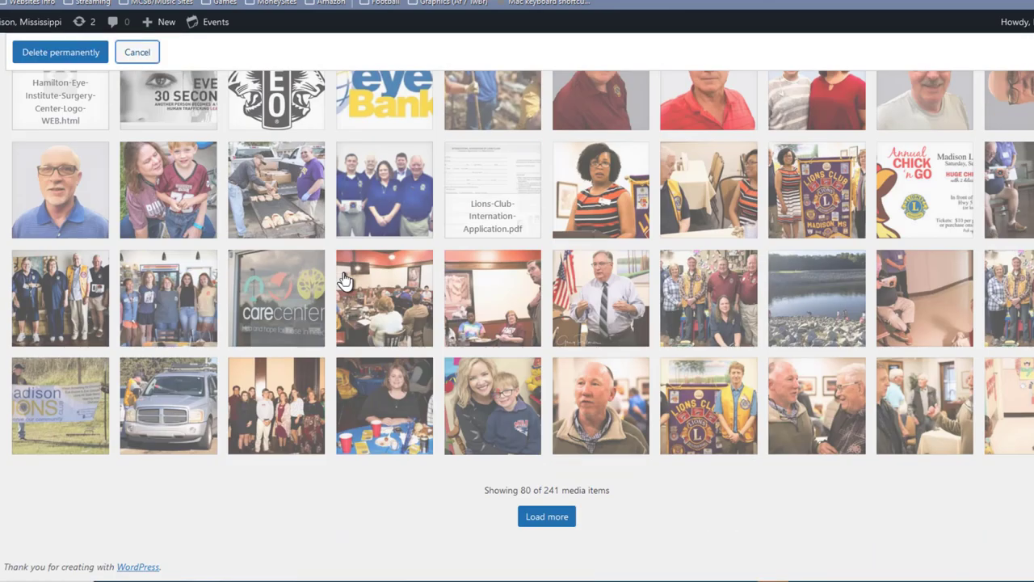
pyautogui.keyDown('shift'); pyautogui.click(1022, 412); pyautogui.keyUp('shift')
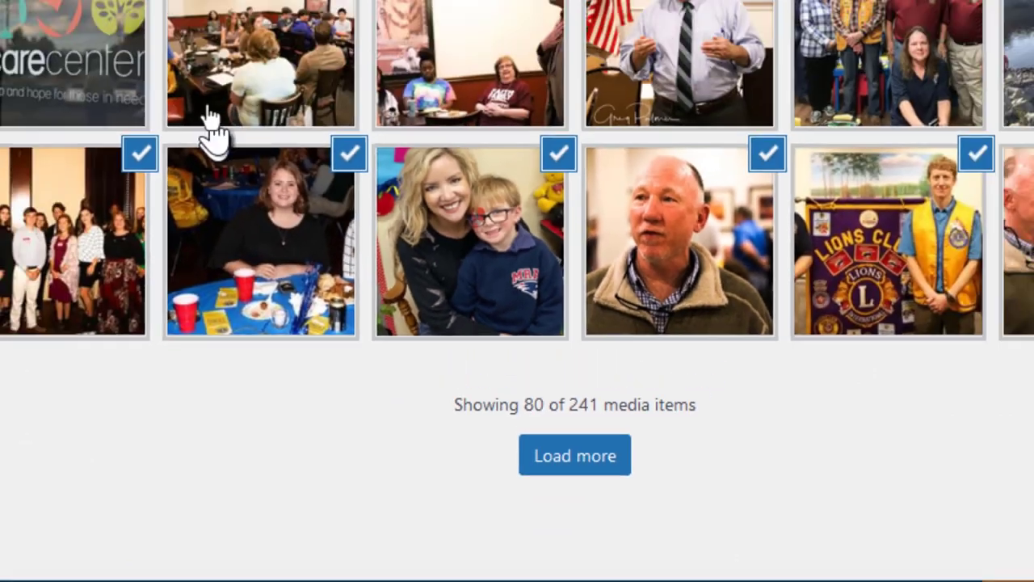
pyautogui.scroll(10, 408, 190)
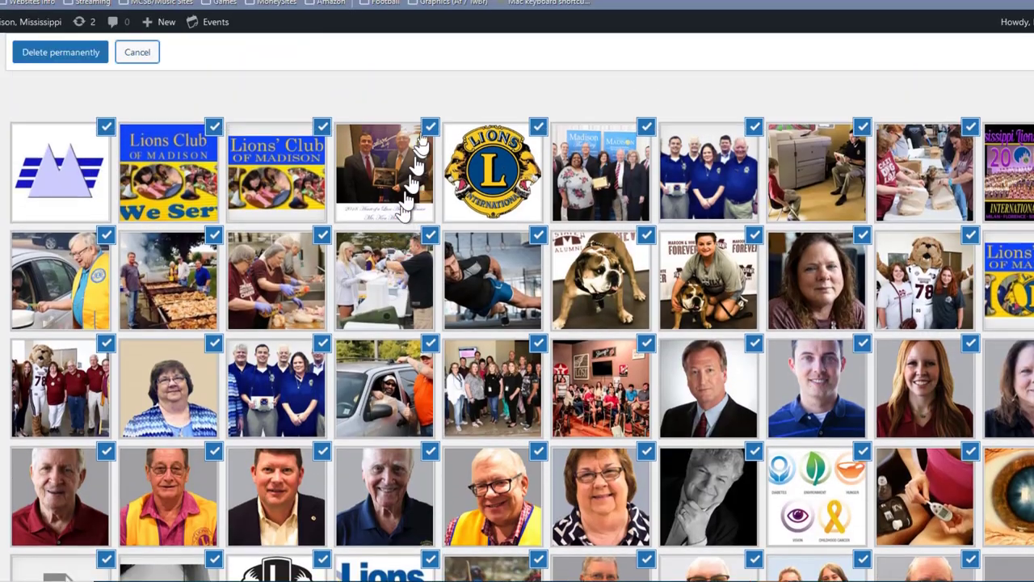
pyautogui.scroll(2, 406, 202)
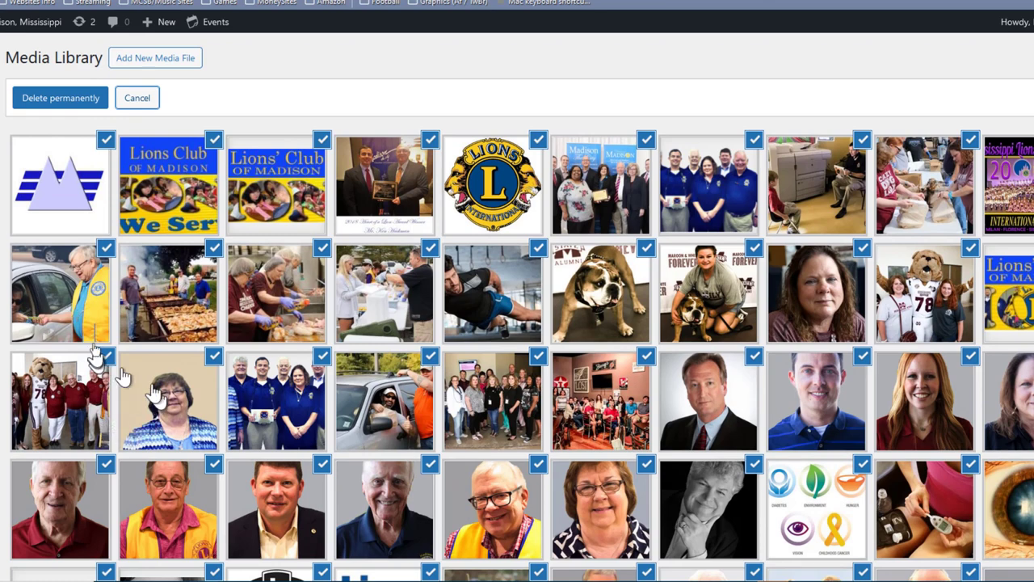
# Step: Uncheck the triangle logo and both Lions Club of Madison images, then review the selection
pyautogui.click(105, 143)
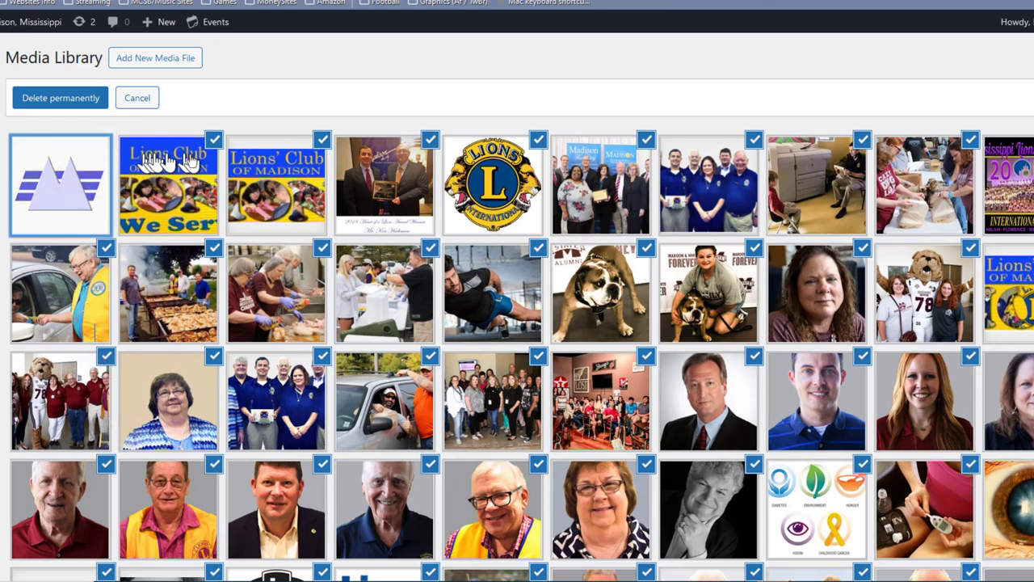
pyautogui.click(213, 141)
pyautogui.click(321, 141)
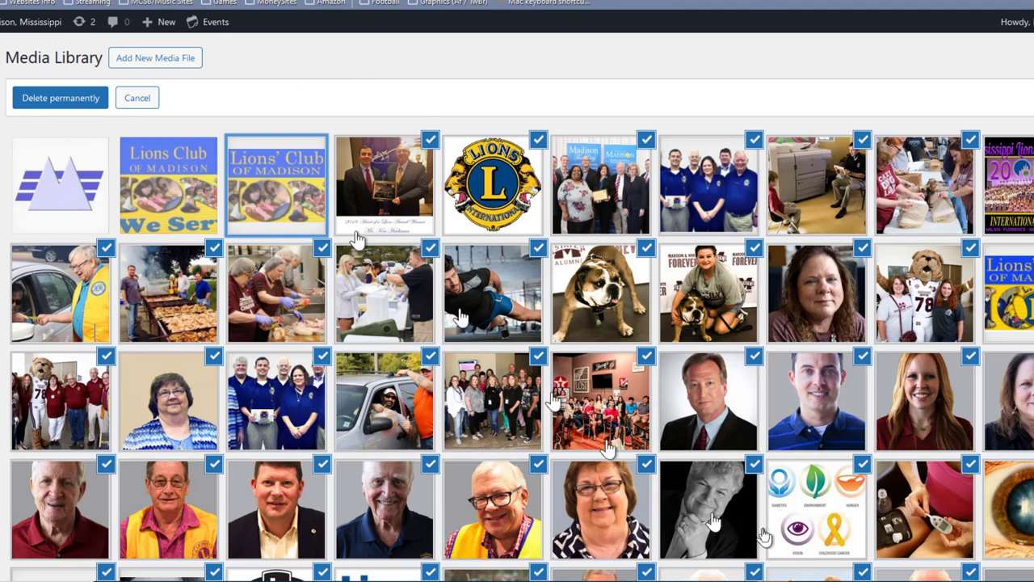
pyautogui.scroll(-7, 486, 495)
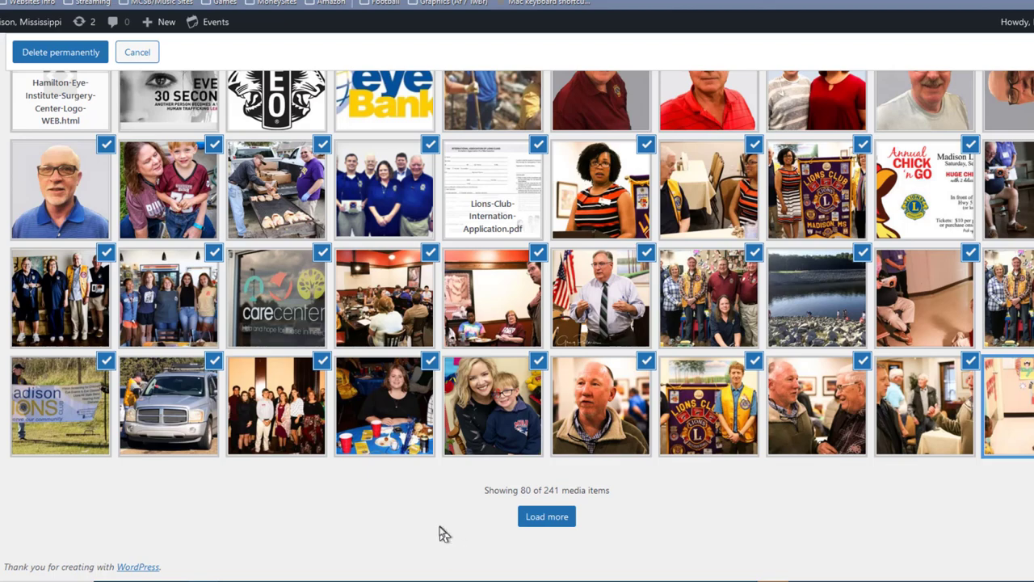
pyautogui.scroll(10, 429, 533)
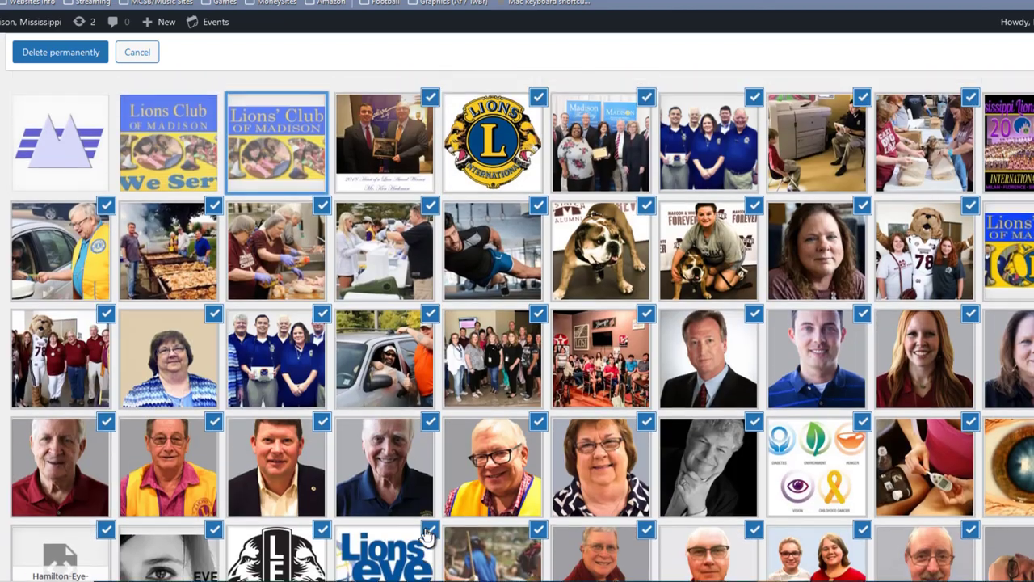